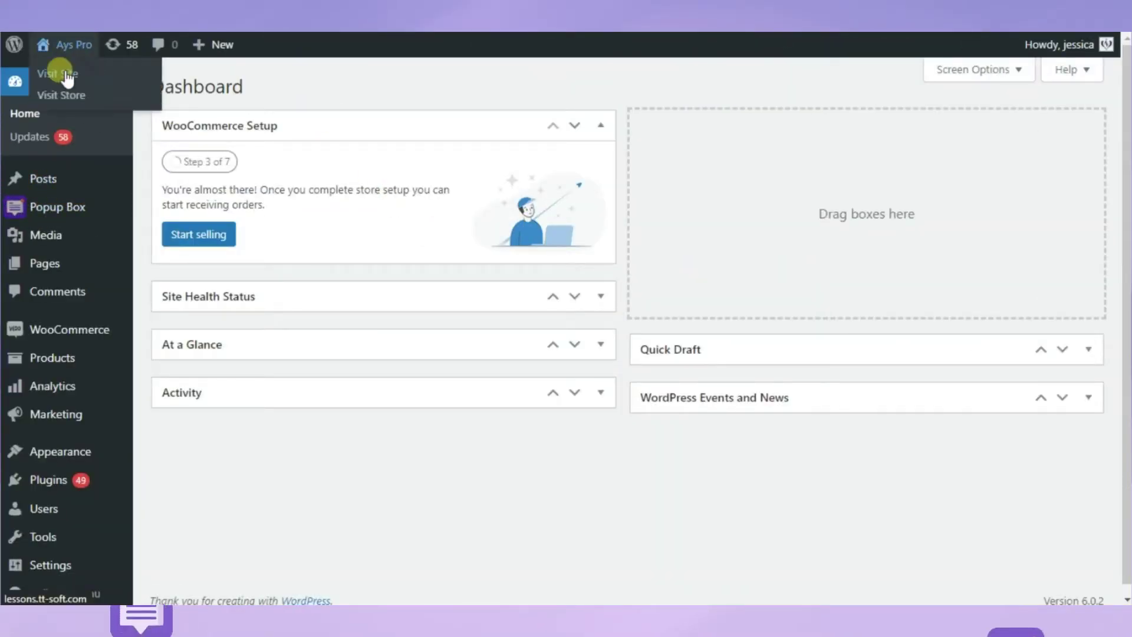
- Open the live site, add the Cotton Shirt from the popup, and view the cart
left_click(66, 74)
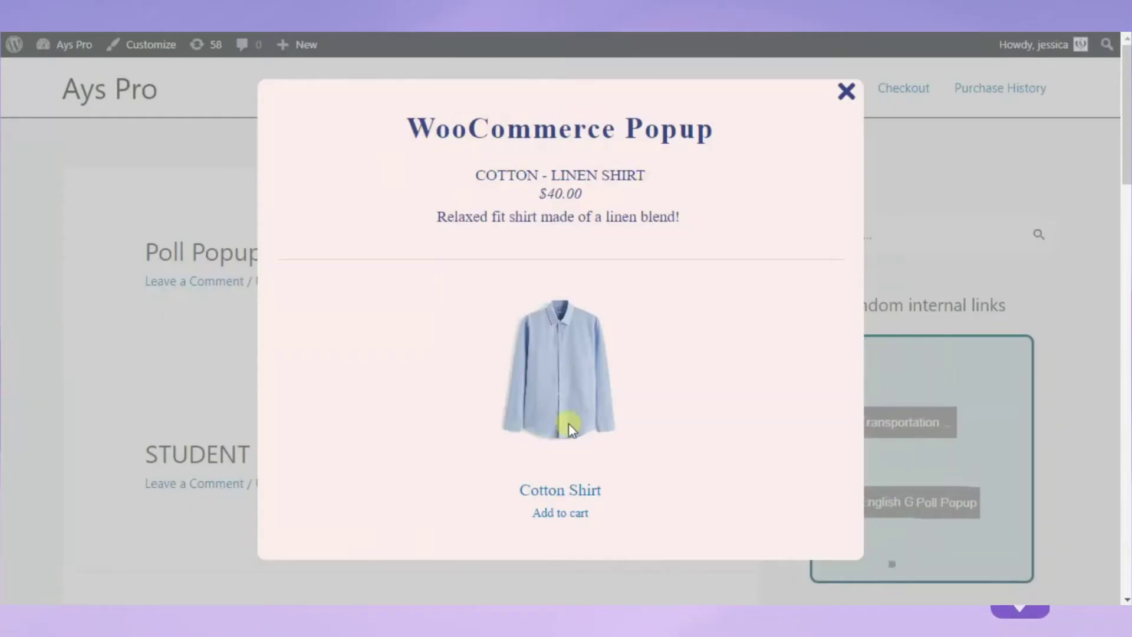
left_click(576, 514)
left_click(576, 535)
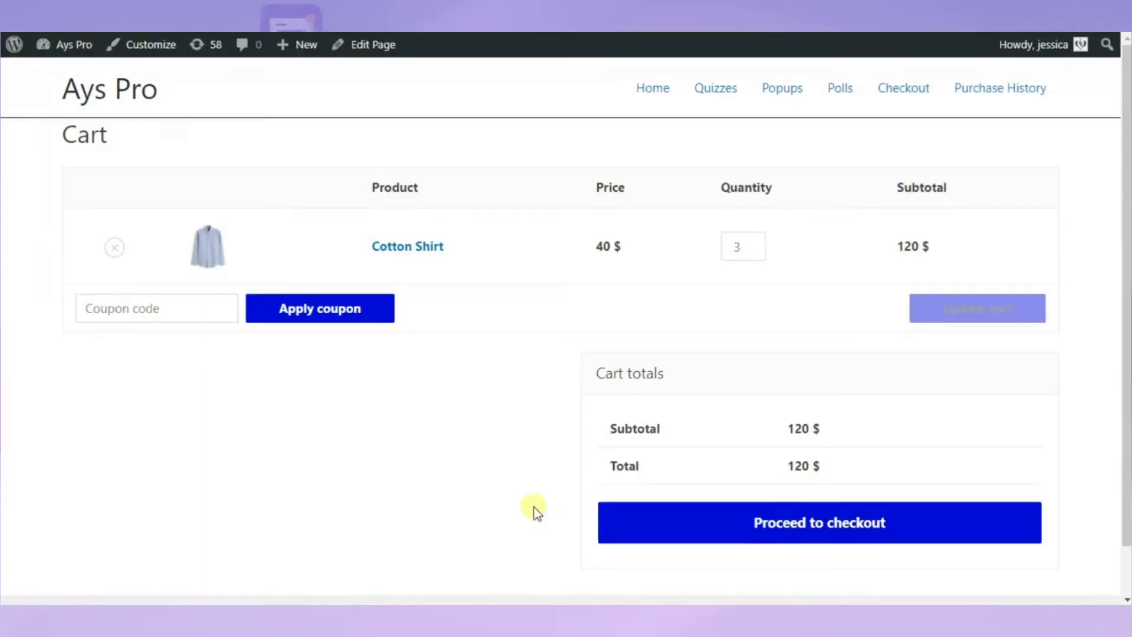
- Change the cart quantity from 3 to 1, update the cart, and proceed to checkout
double_click(737, 247)
type("1")
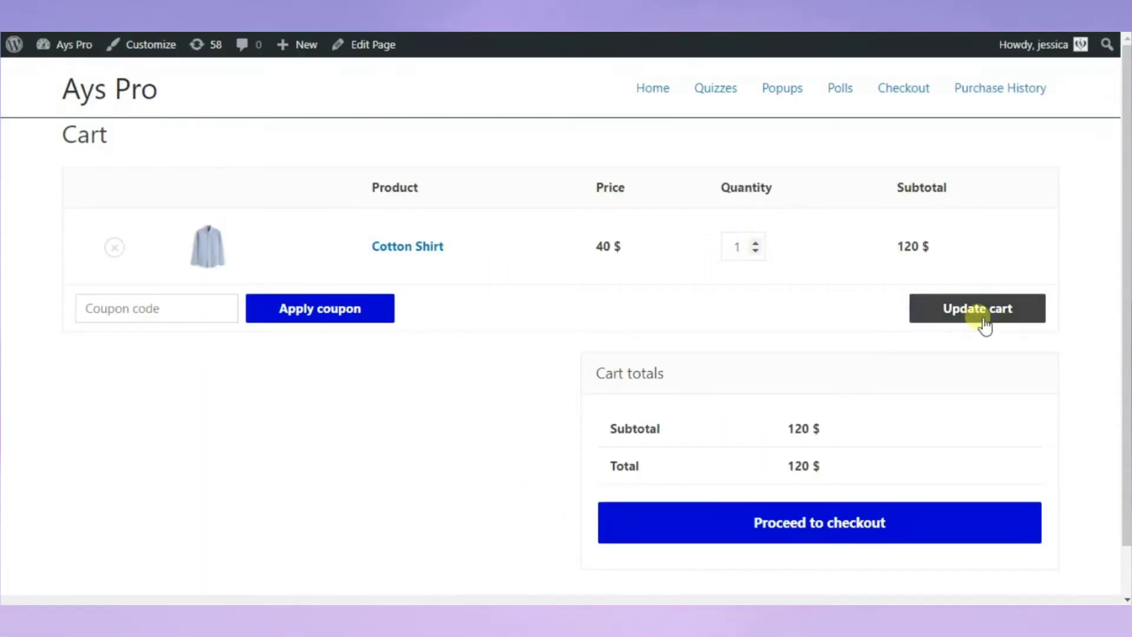
left_click(984, 323)
left_click(823, 539)
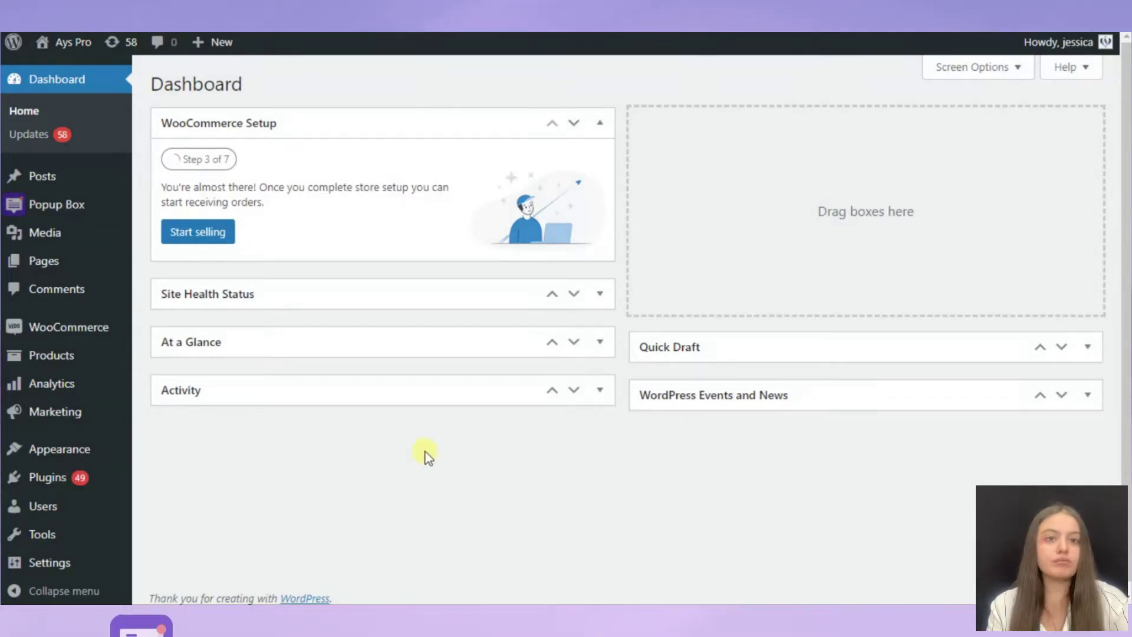
- Go to Products > All Products and start a new product with Add New
mouse_move(81, 363)
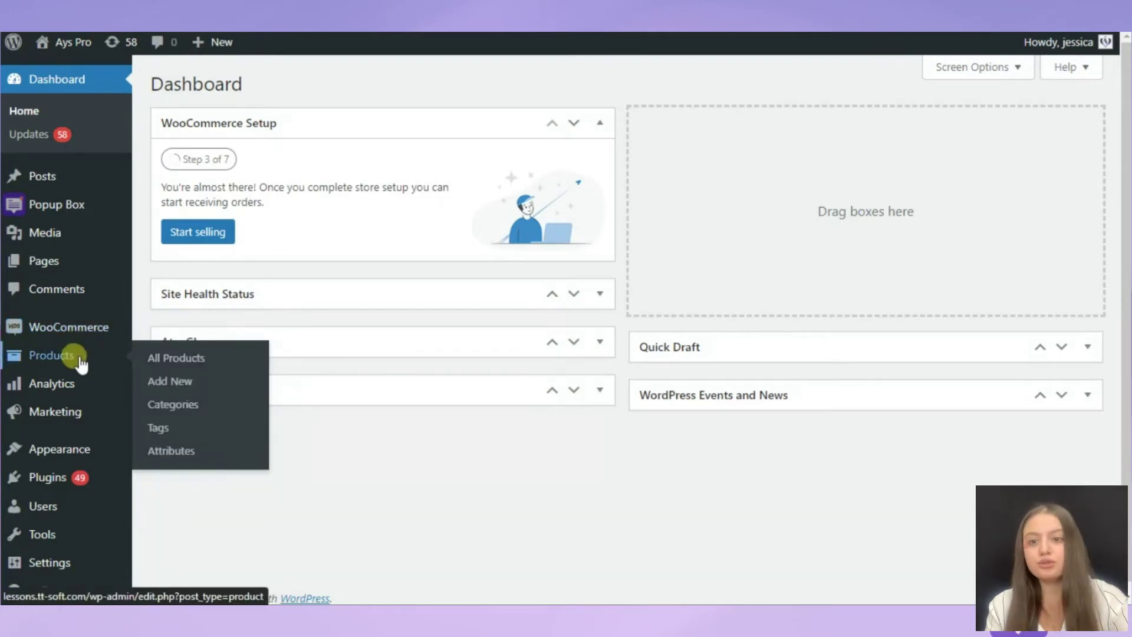
left_click(170, 381)
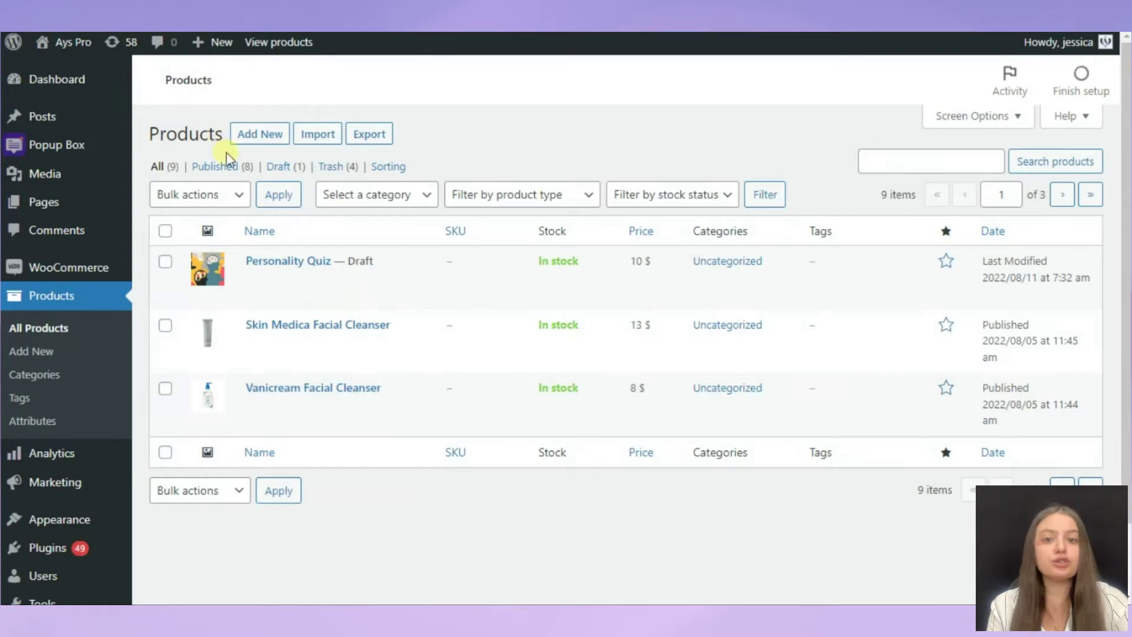
left_click(264, 135)
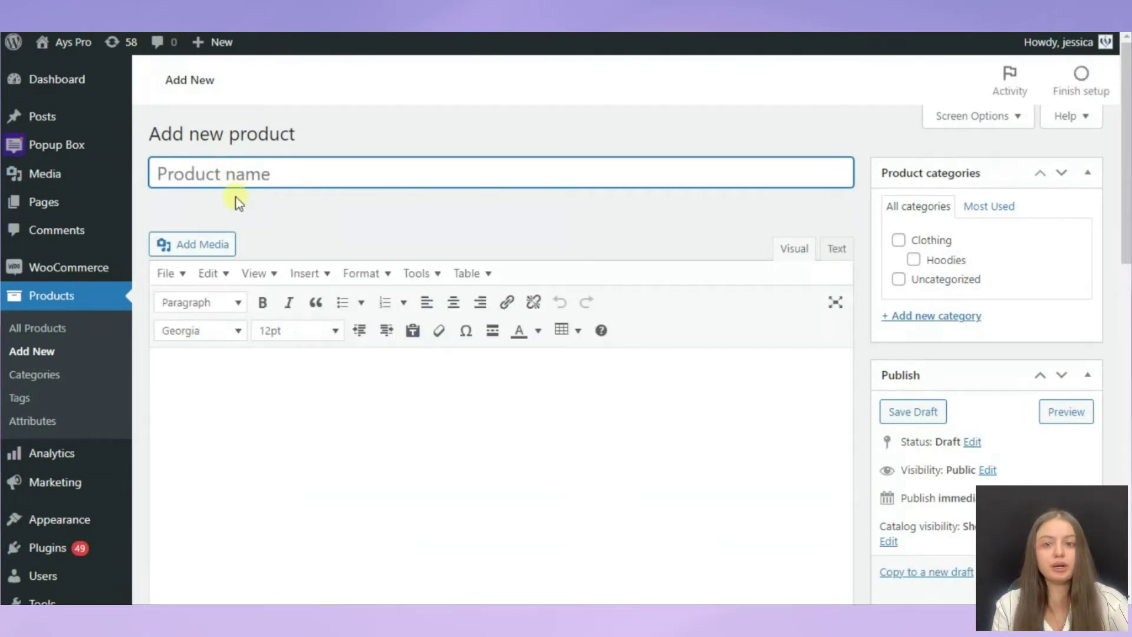
- Name the product 'Cotton Shirt', paste the EASY CARE TEXTURED SHIRT heading, and open Product image
type("tton Shirt")
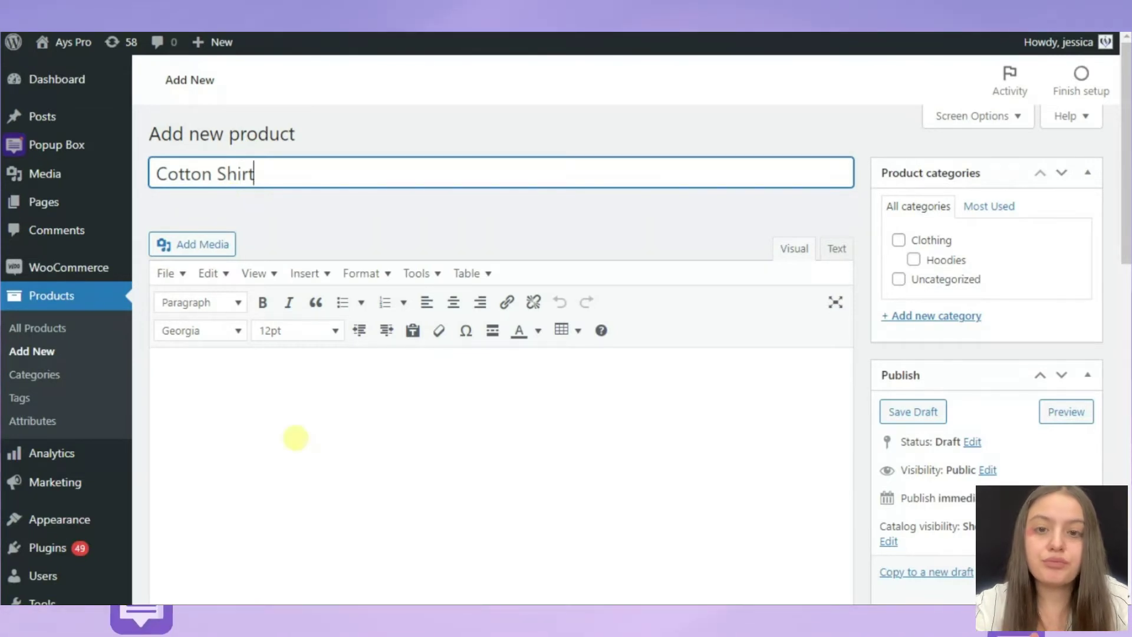
left_click(296, 437)
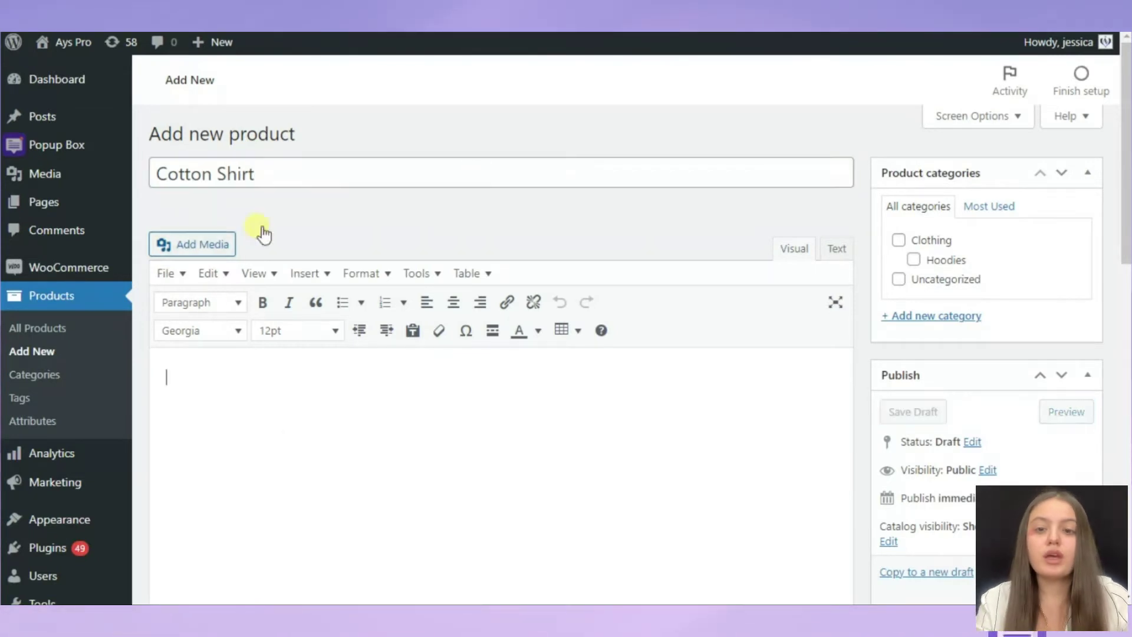
type("EASY CARE TEXTURED SHIRT")
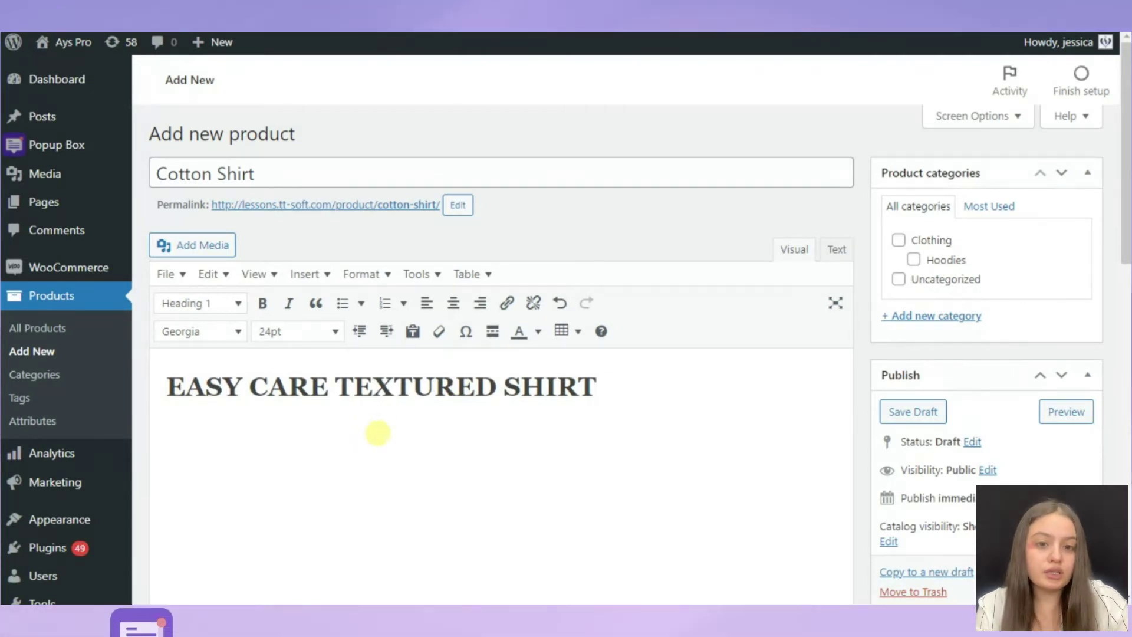
scroll(377, 433, "down", 8)
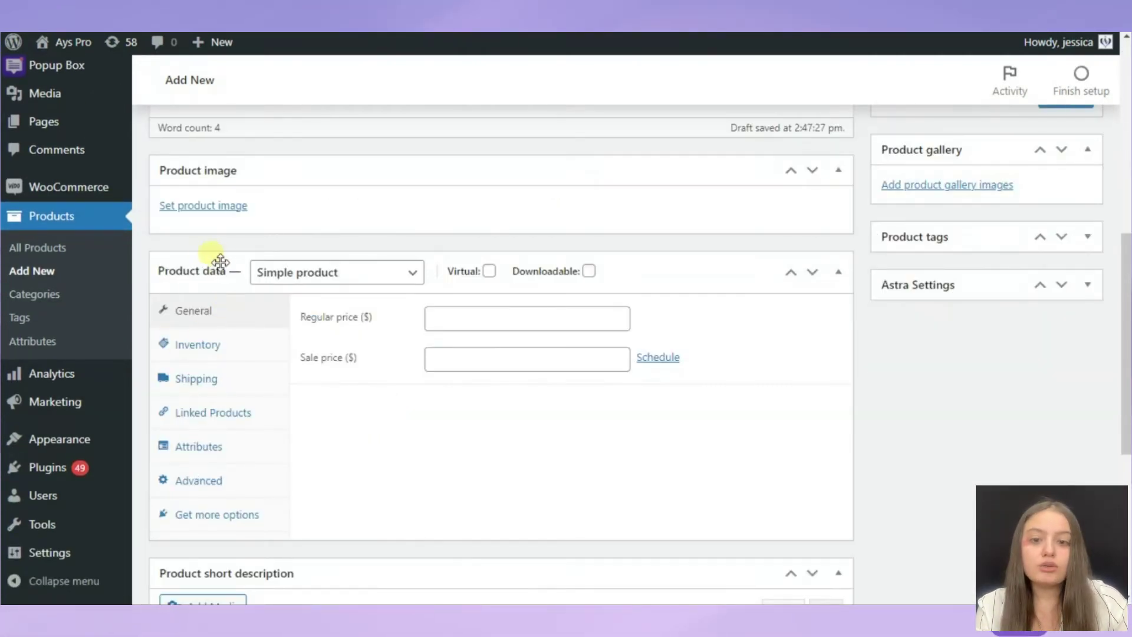
left_click(215, 212)
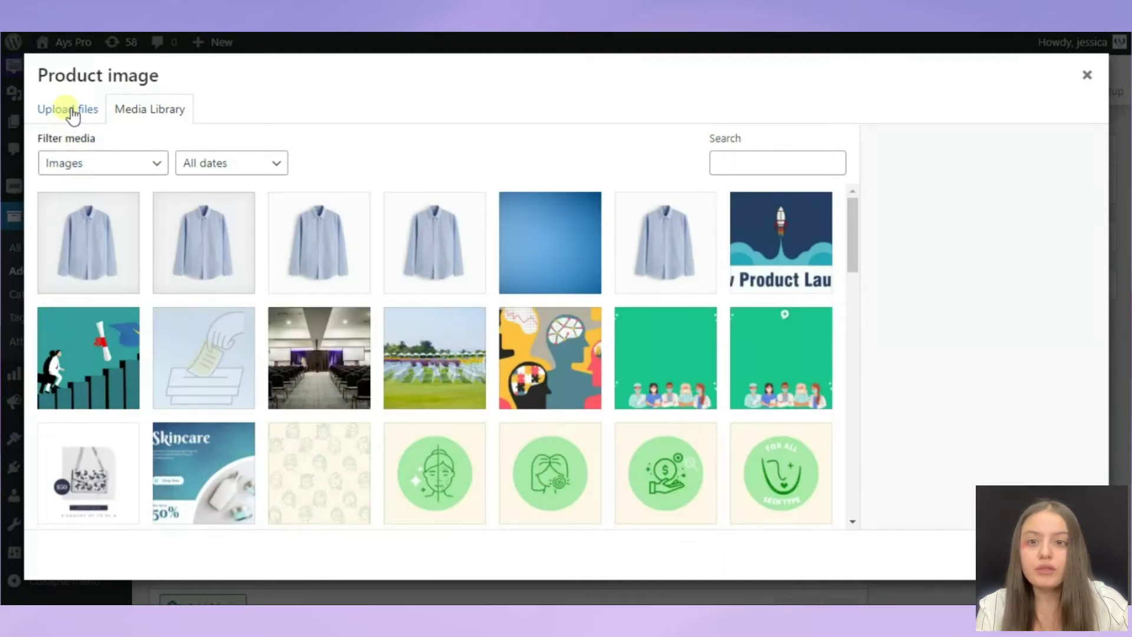
- Upload output-onlinepngtools-300x300 from the computer and set it as the product image
left_click(72, 113)
left_click(521, 345)
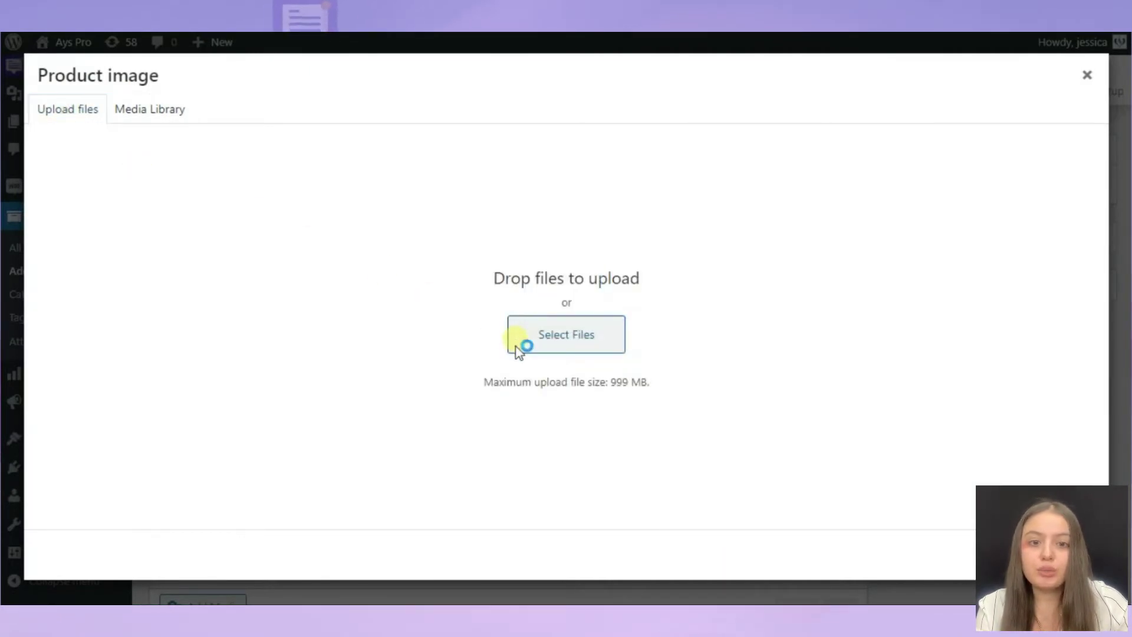
left_click(594, 212)
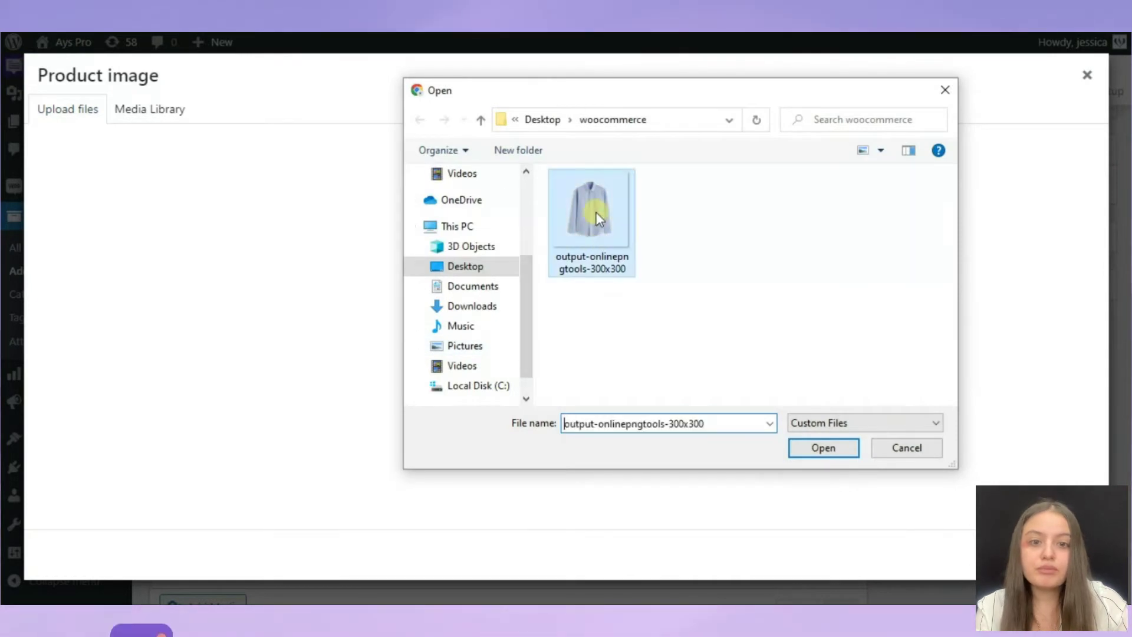
left_click(836, 448)
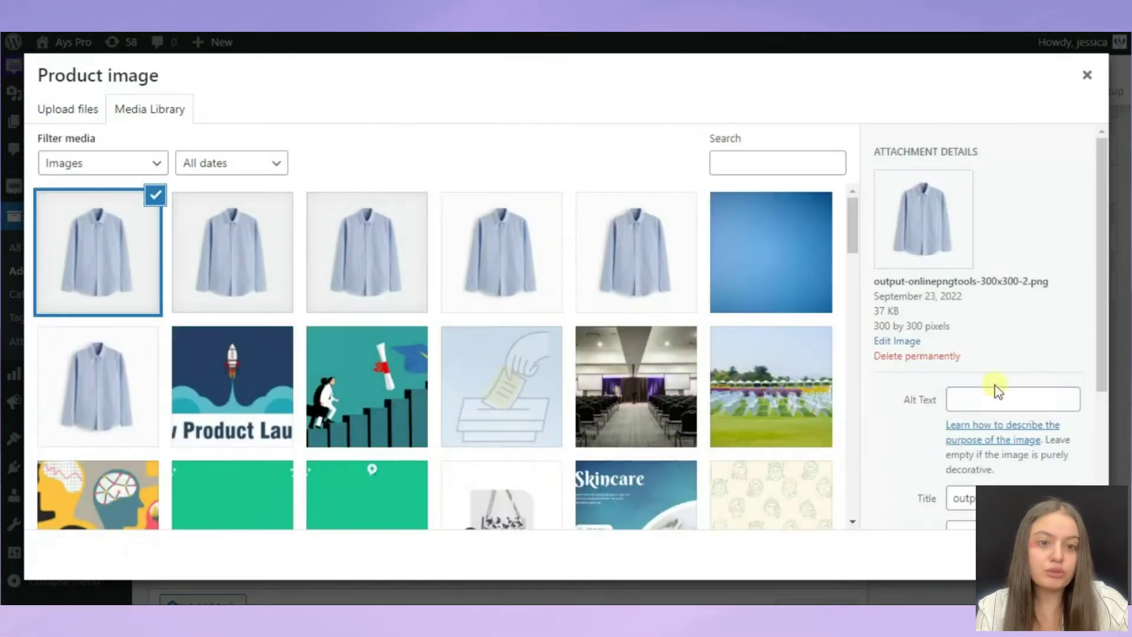
scroll(1003, 274, "down", 1)
scroll(1003, 274, "down", 2)
left_click(1055, 555)
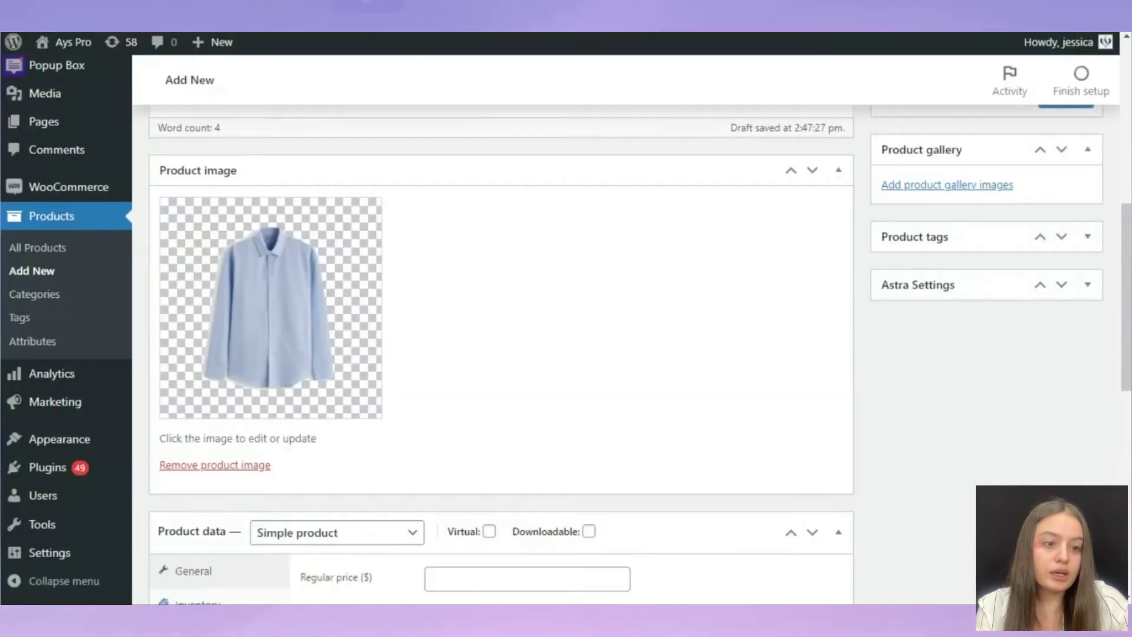
- Enter a value in the product's Regular price field
scroll(413, 289, "down", 2)
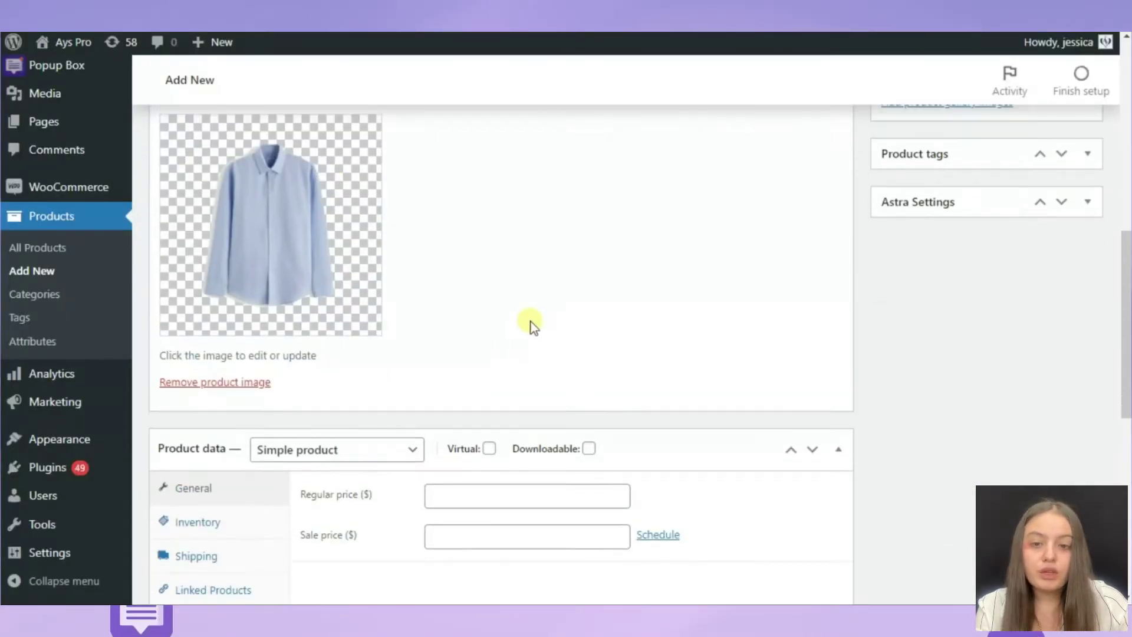
scroll(531, 324, "down", 4)
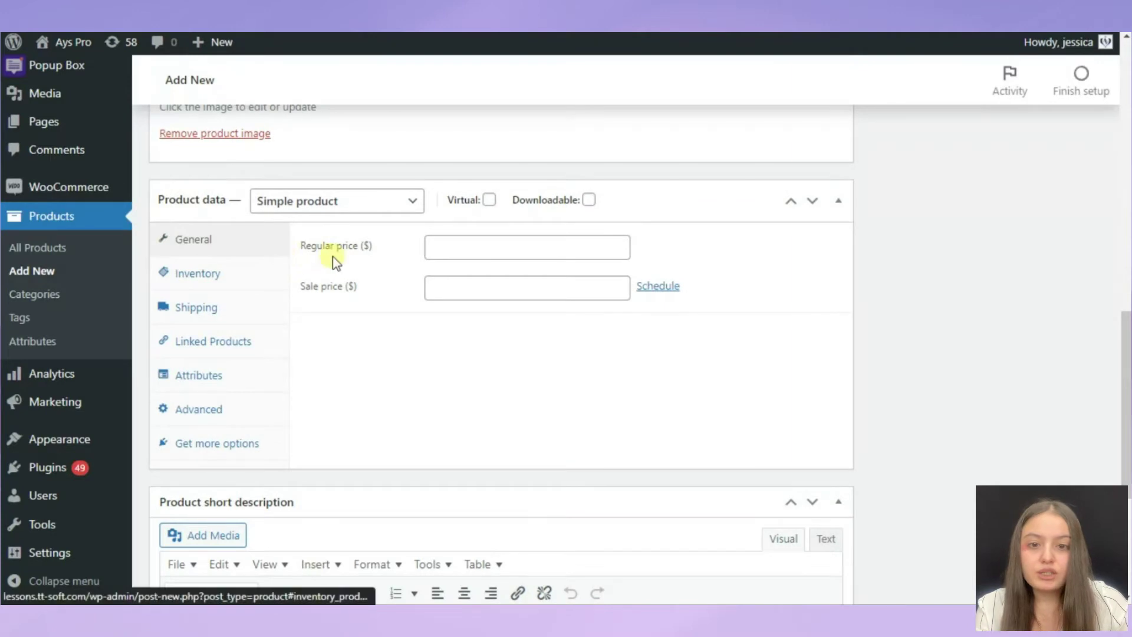
left_click(471, 249)
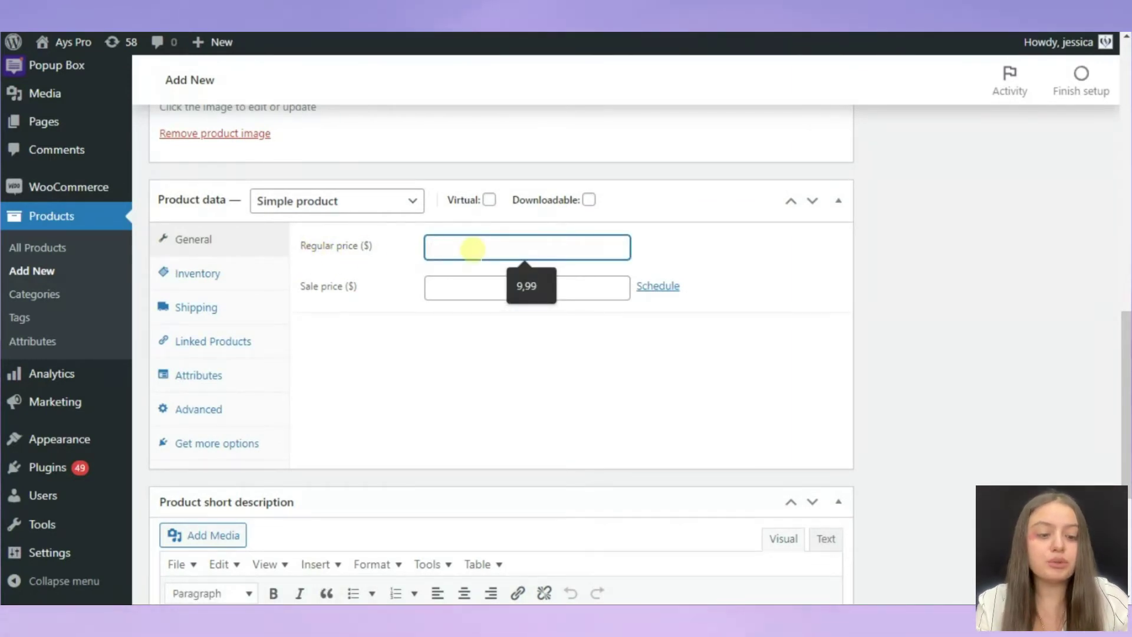
type("$40")
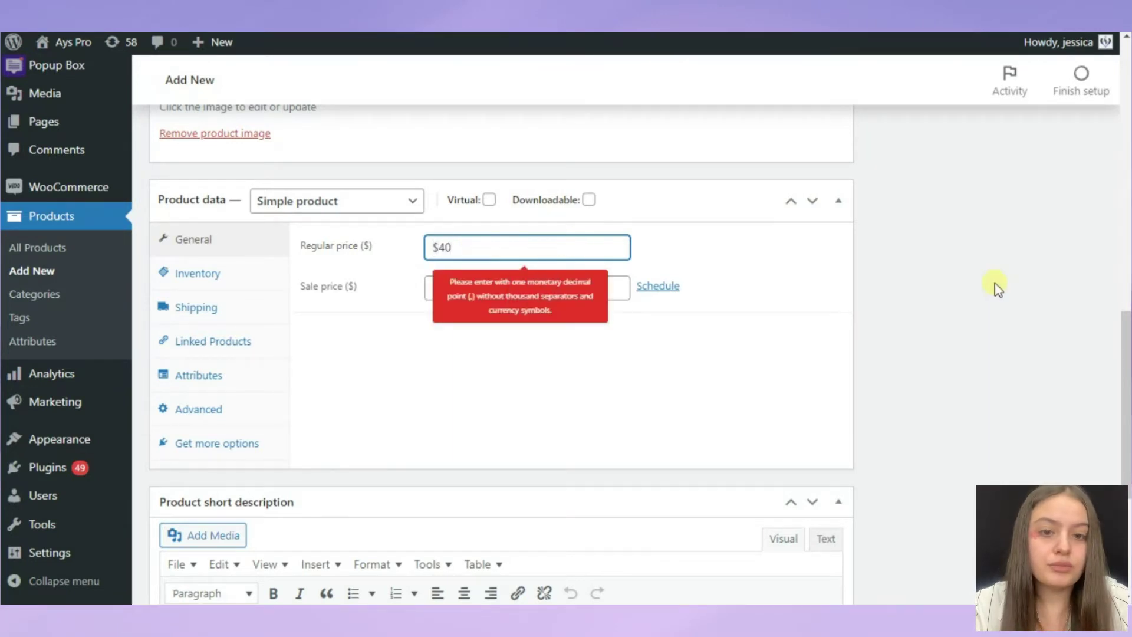
- Publish the Cotton Shirt product and confirm the Product published notice
scroll(1007, 291, "down", 1)
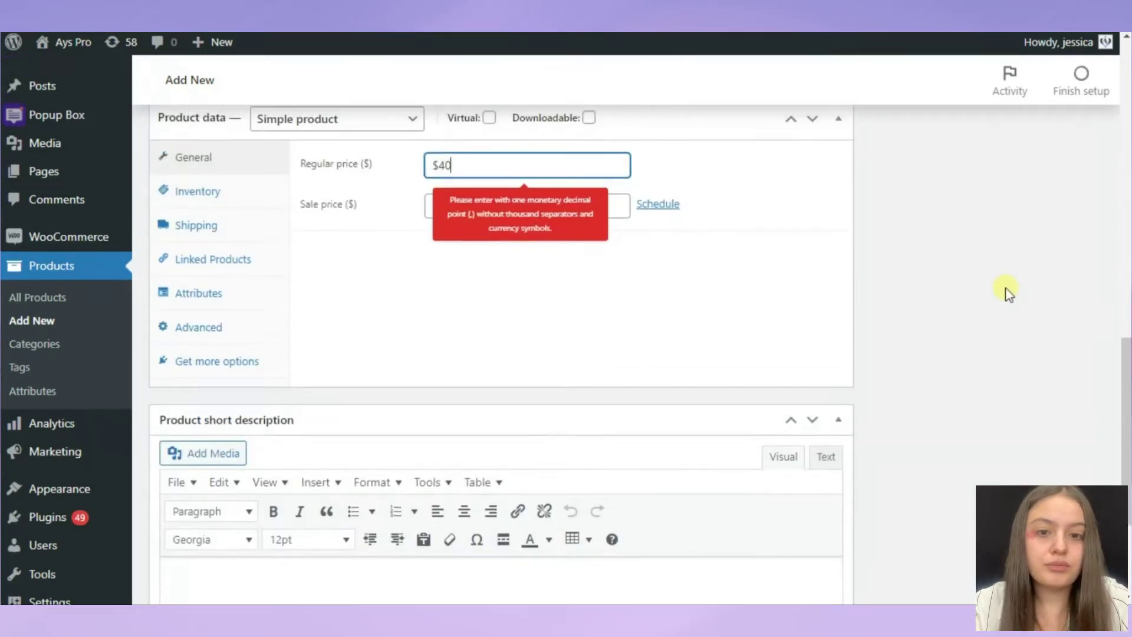
left_click_drag(1126, 383, 1126, 204)
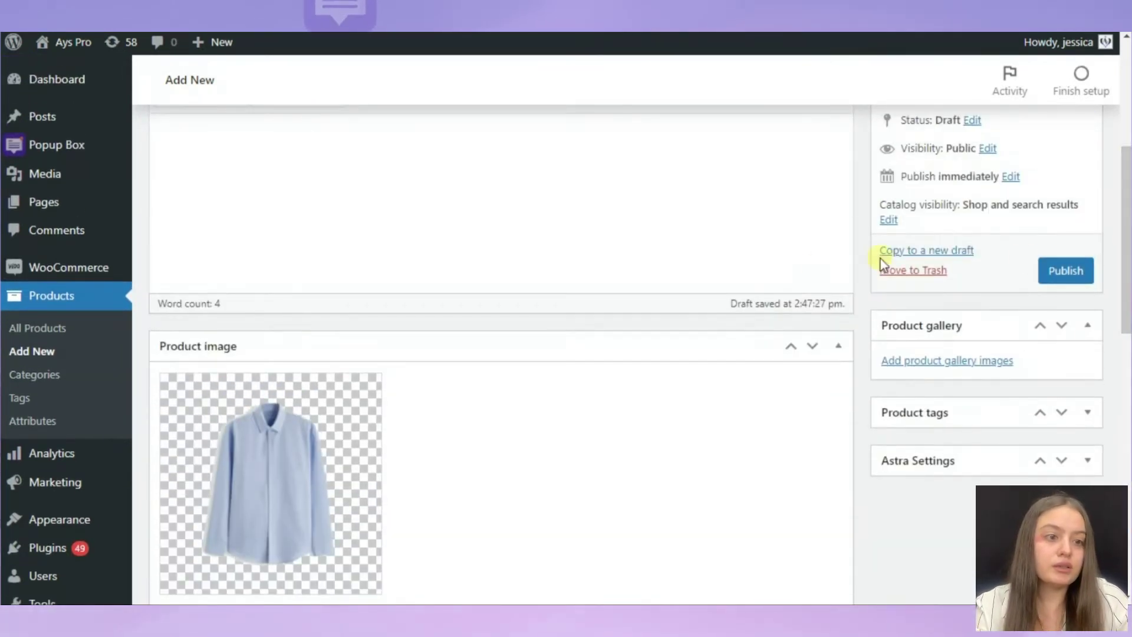
left_click(1082, 272)
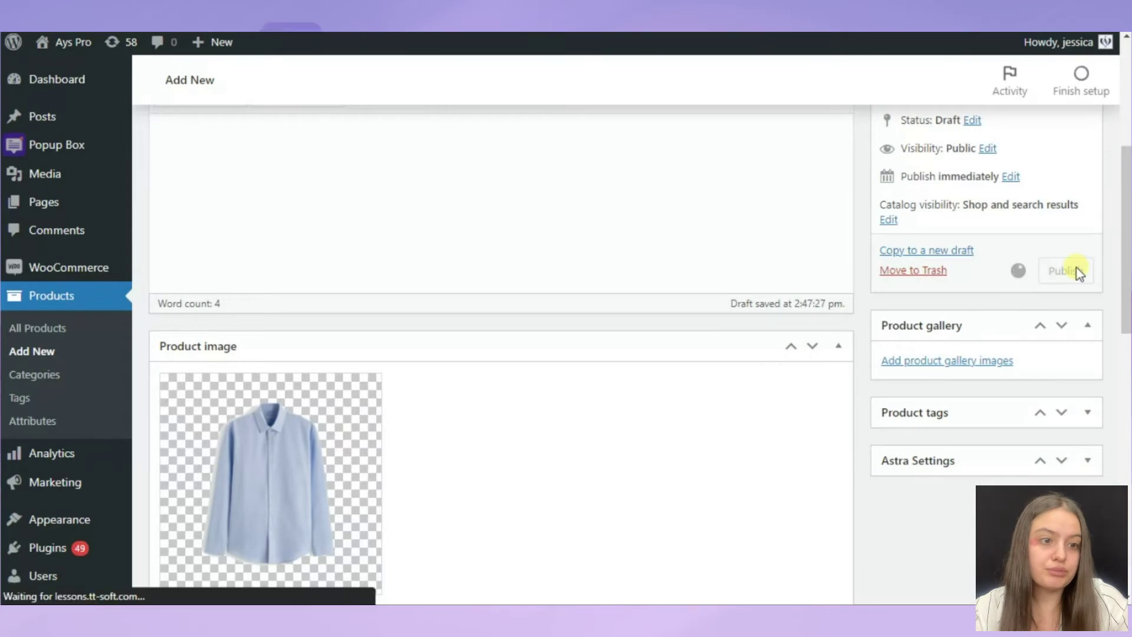
scroll(985, 472, "down", 3)
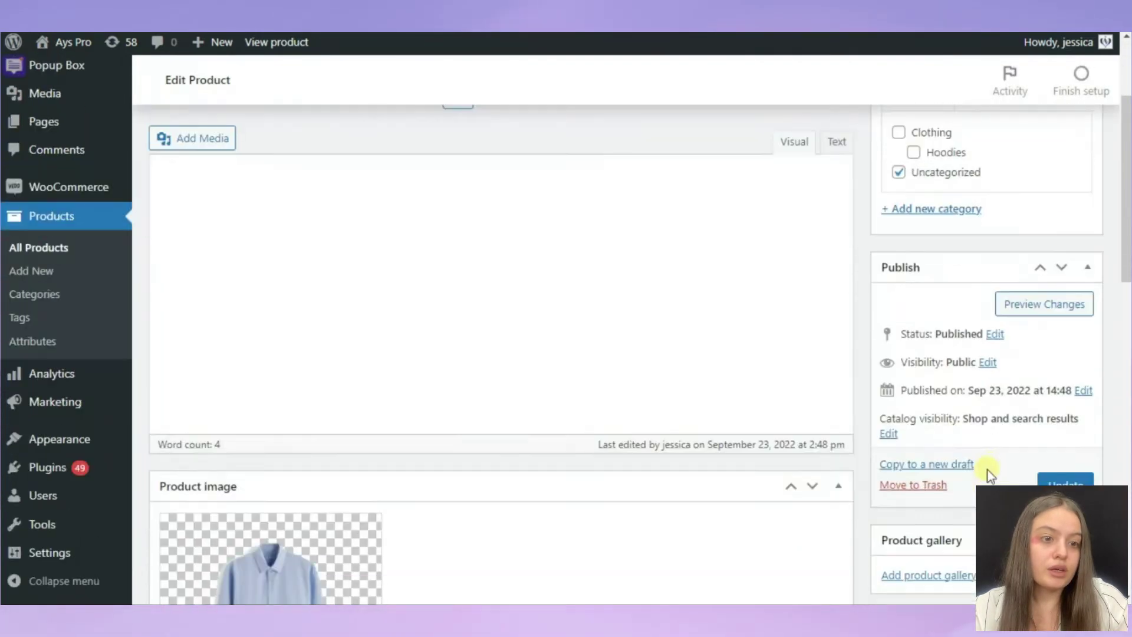
scroll(354, 324, "up", 3)
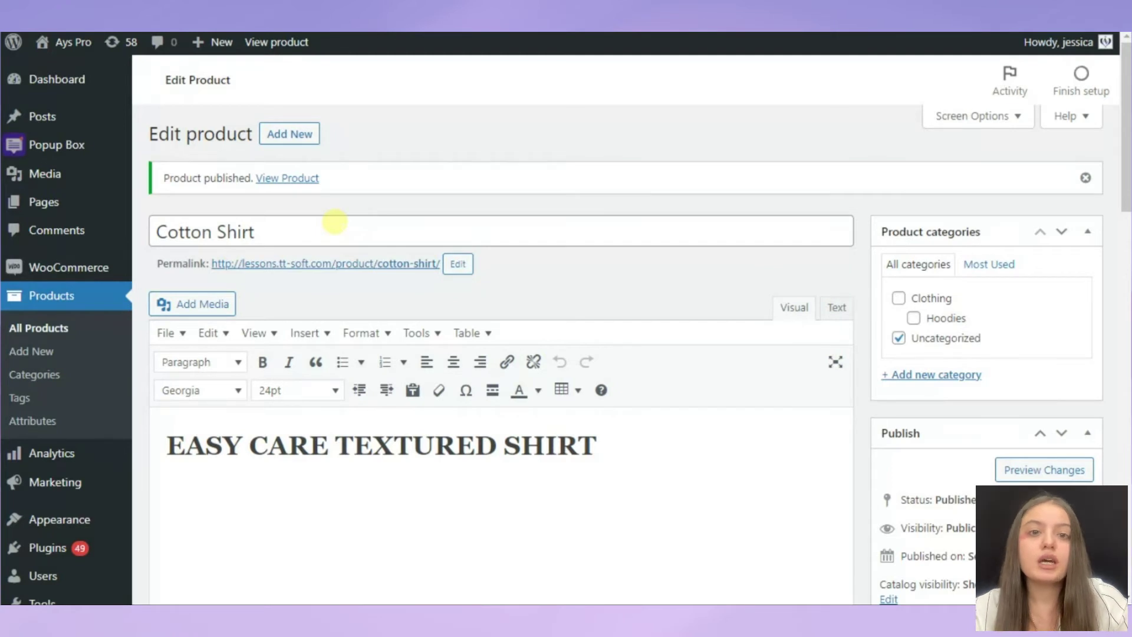
mouse_move(57, 145)
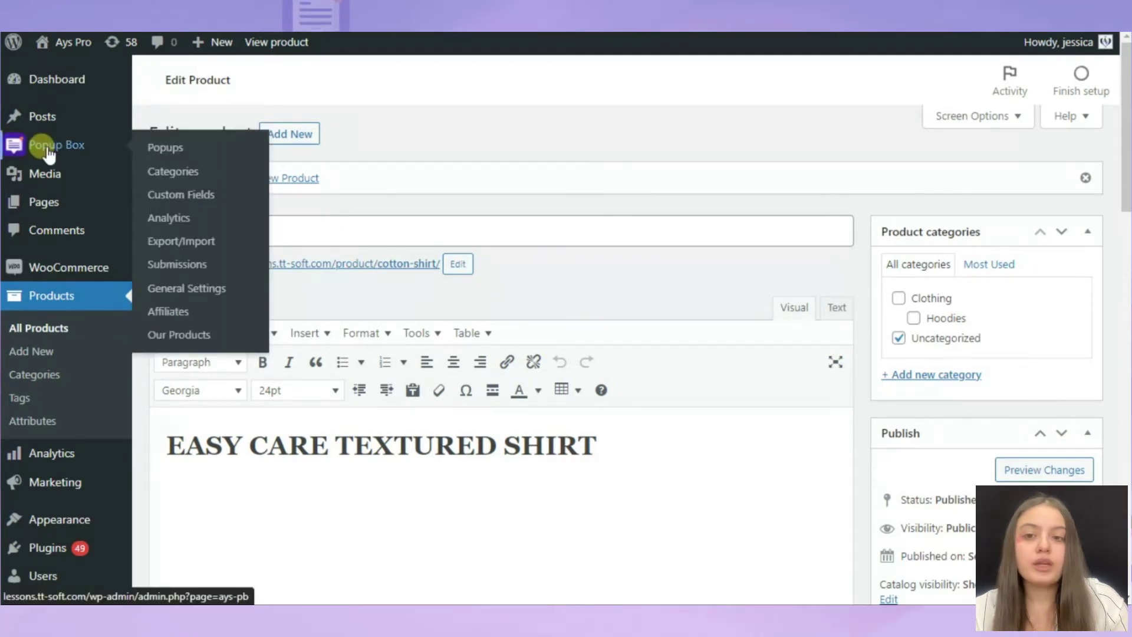
- Open Popup Box > Popups and edit the WooCommerce Popup
left_click(184, 156)
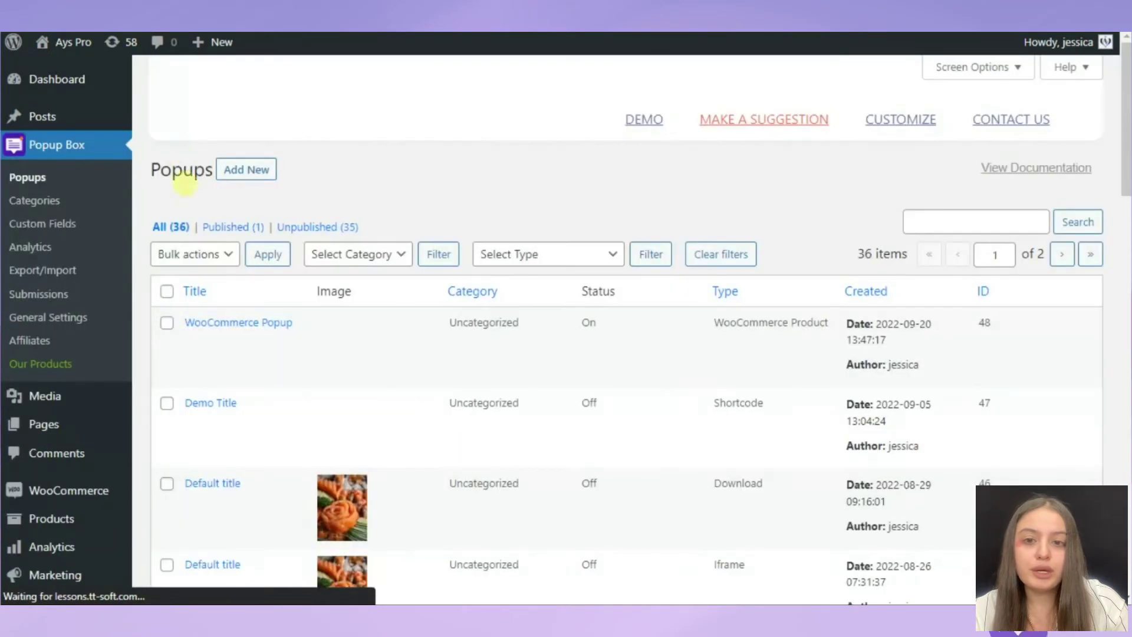
left_click(257, 326)
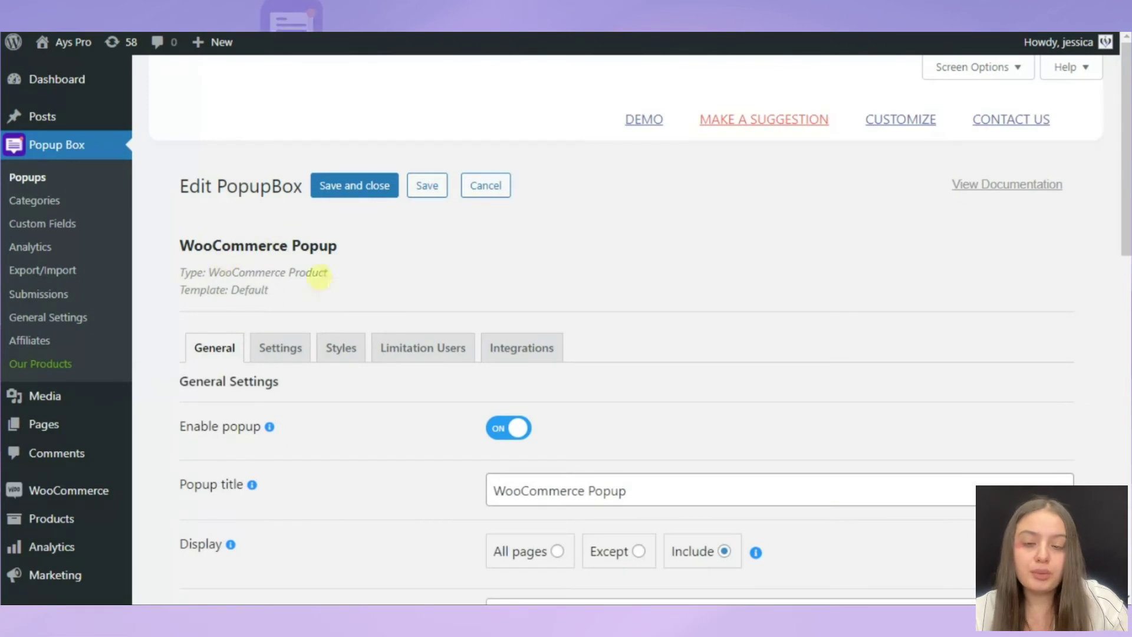
- Review the popup's title and the list of posts it can display on
scroll(193, 421, "down", 3)
left_click_drag(177, 319, 483, 323)
left_click(690, 319)
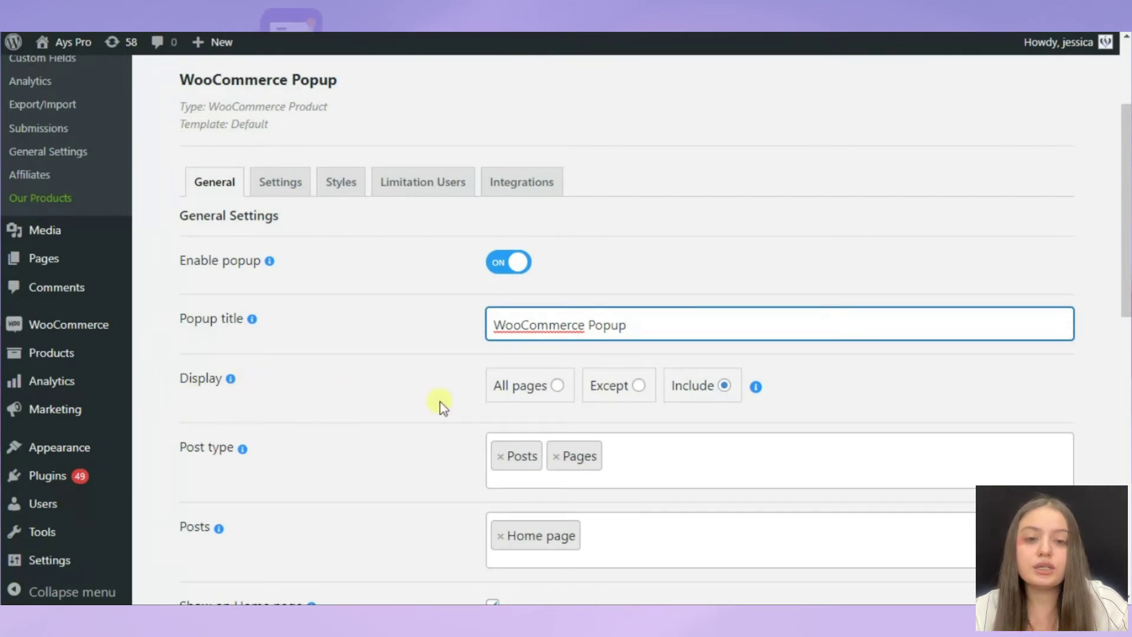
scroll(314, 401, "down", 3)
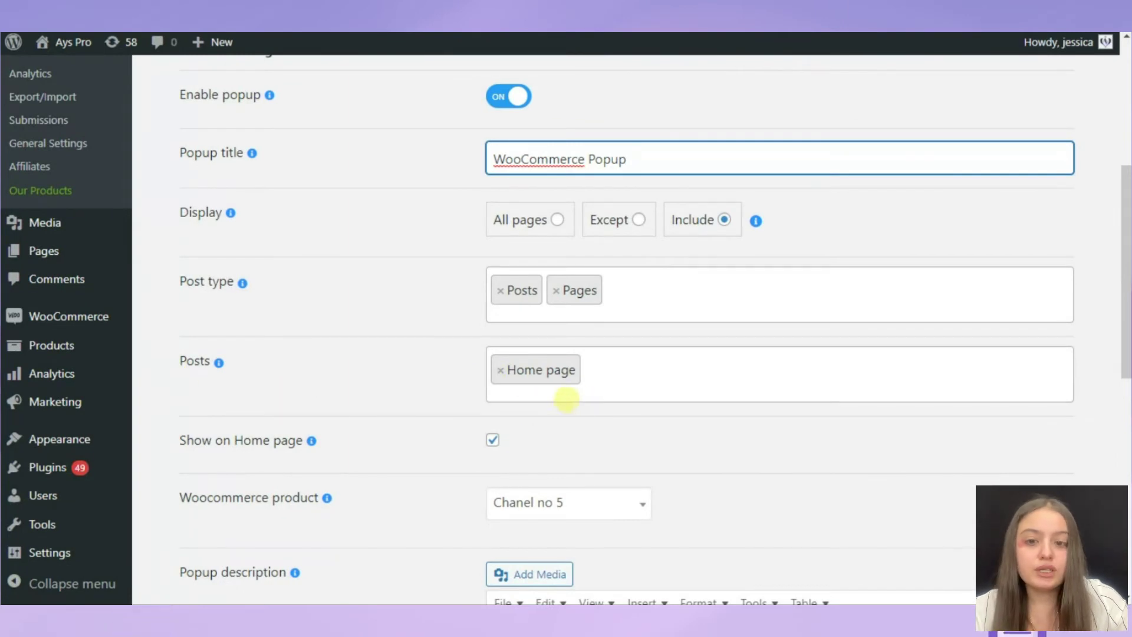
left_click(604, 380)
left_click(328, 434)
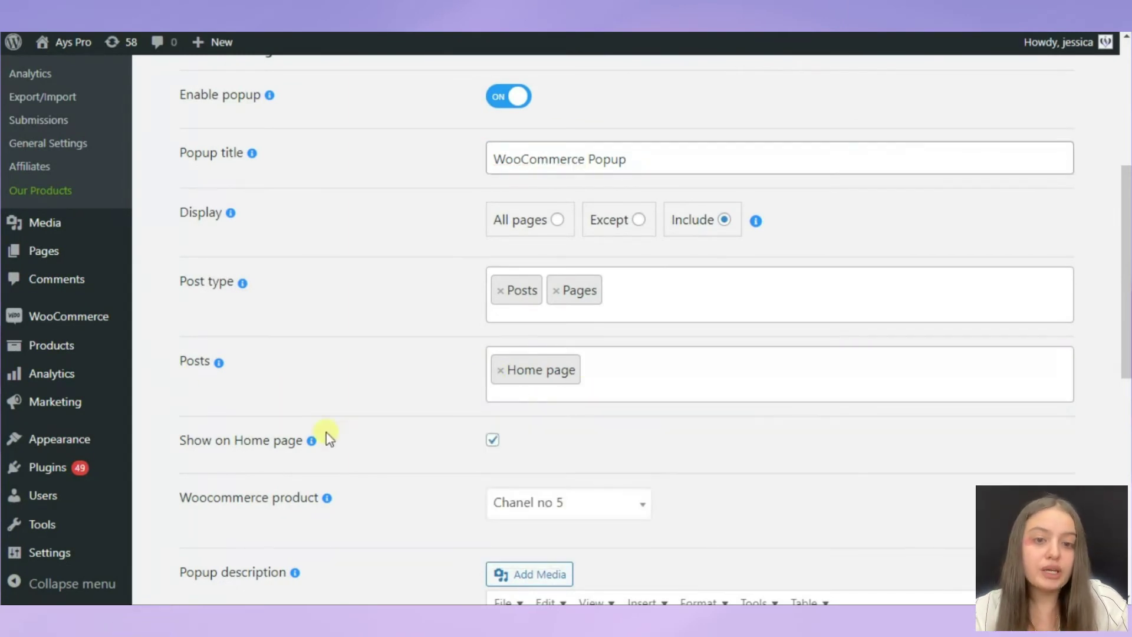
left_click_drag(170, 443, 384, 444)
left_click(388, 443)
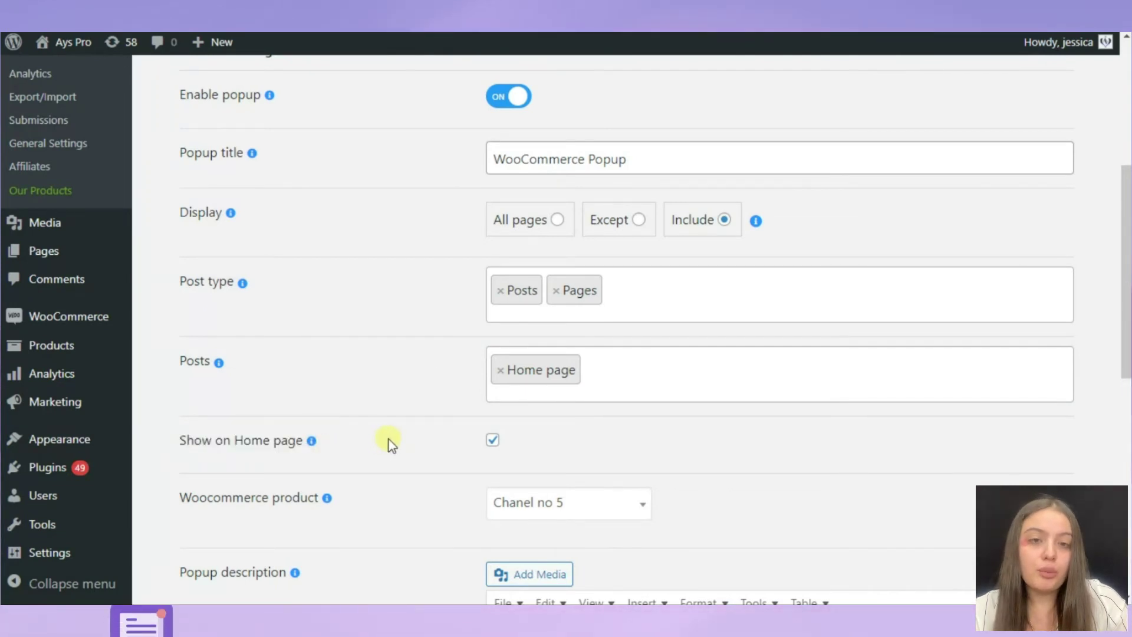
- Scroll to the Woocommerce product setting (Chanel no 5) and the COTTON - LINEN SHIRT $40.00 description
scroll(388, 440, "down", 4)
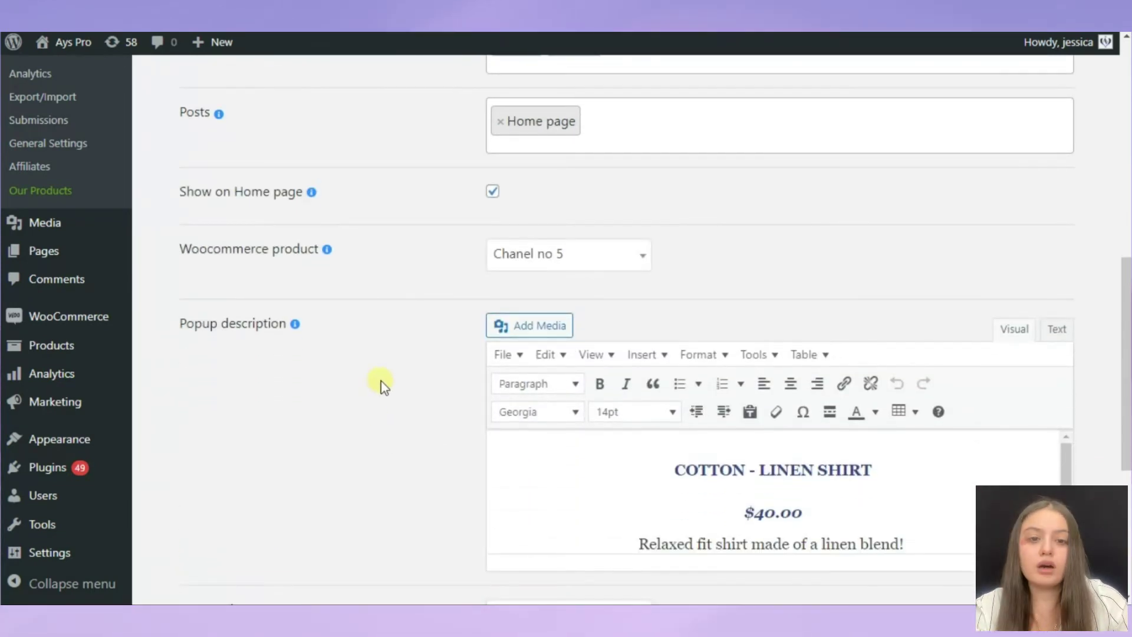
scroll(195, 339, "down", 1)
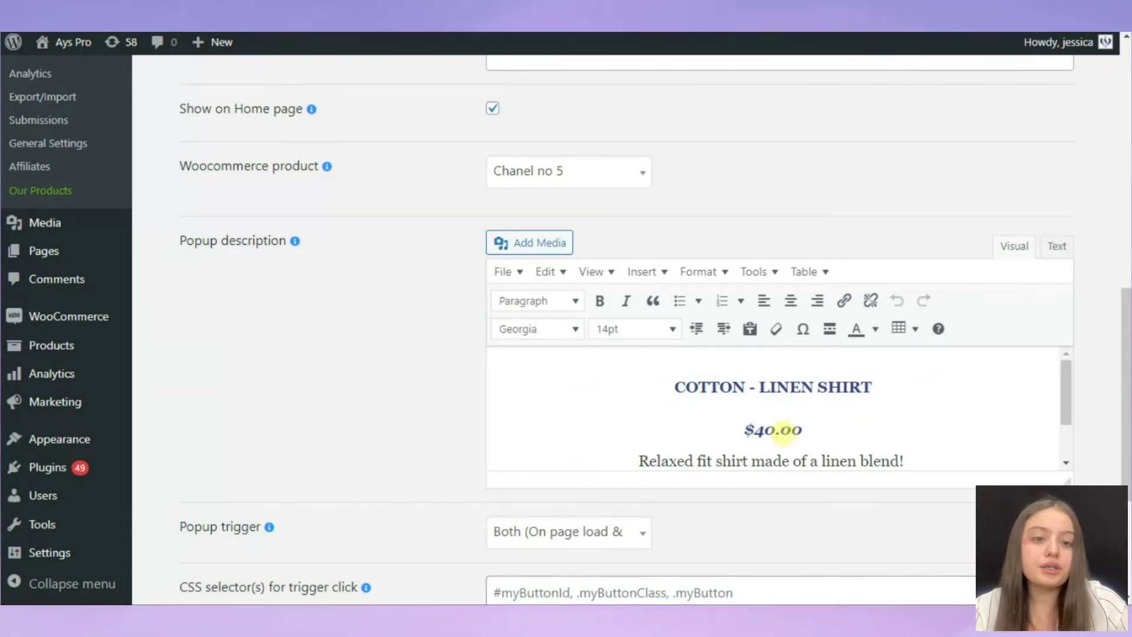
scroll(759, 429, "down", 1)
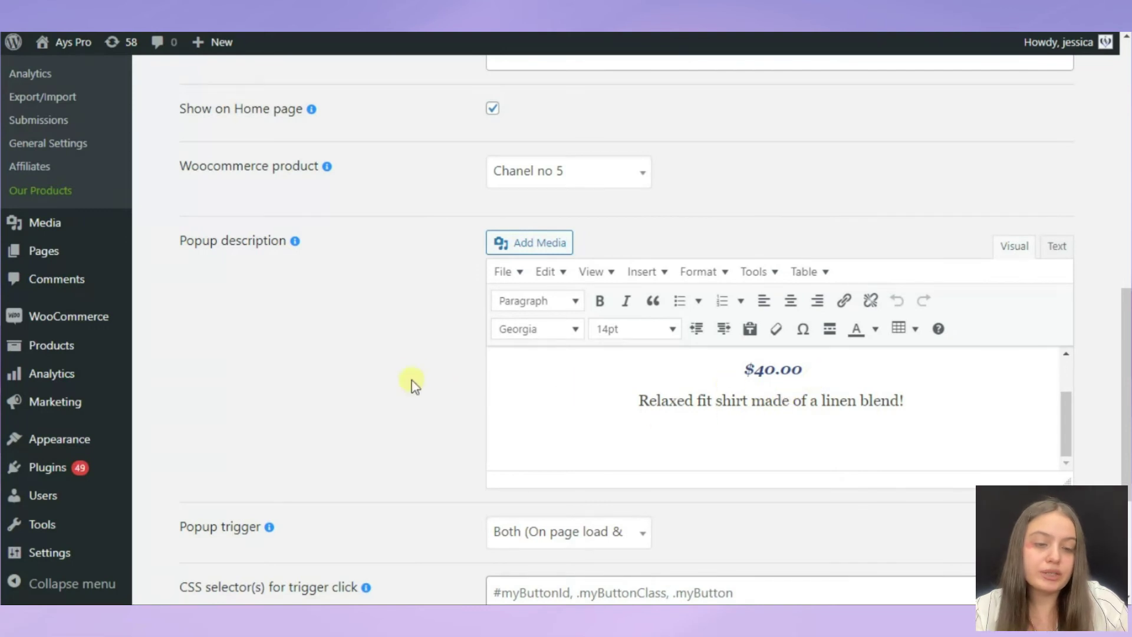
scroll(462, 347, "up", 7)
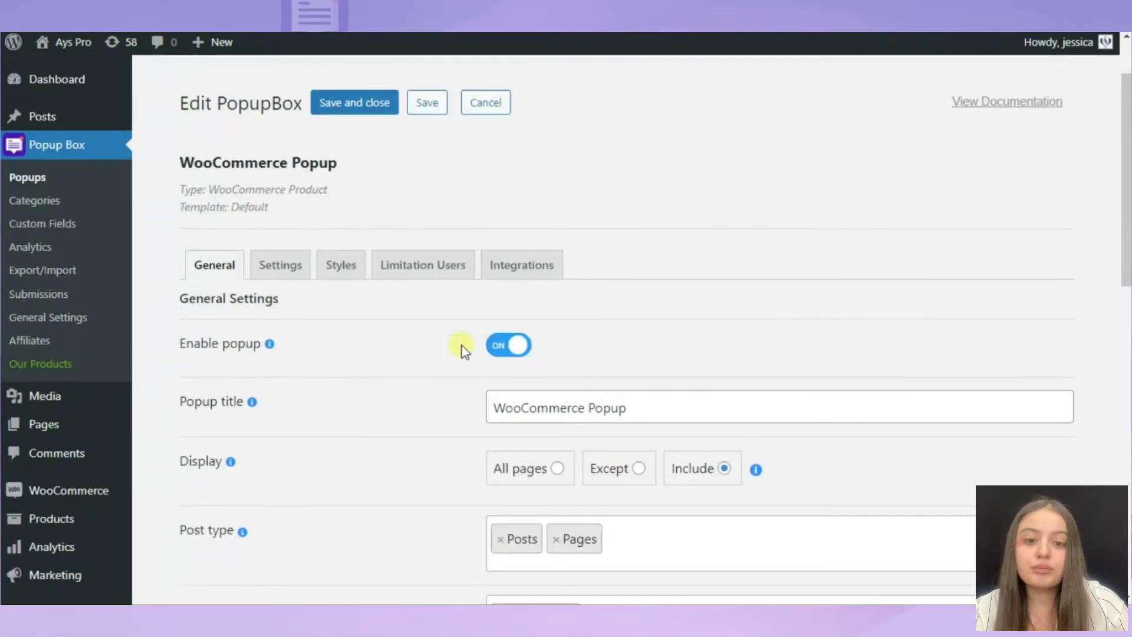
scroll(672, 355, "down", 3)
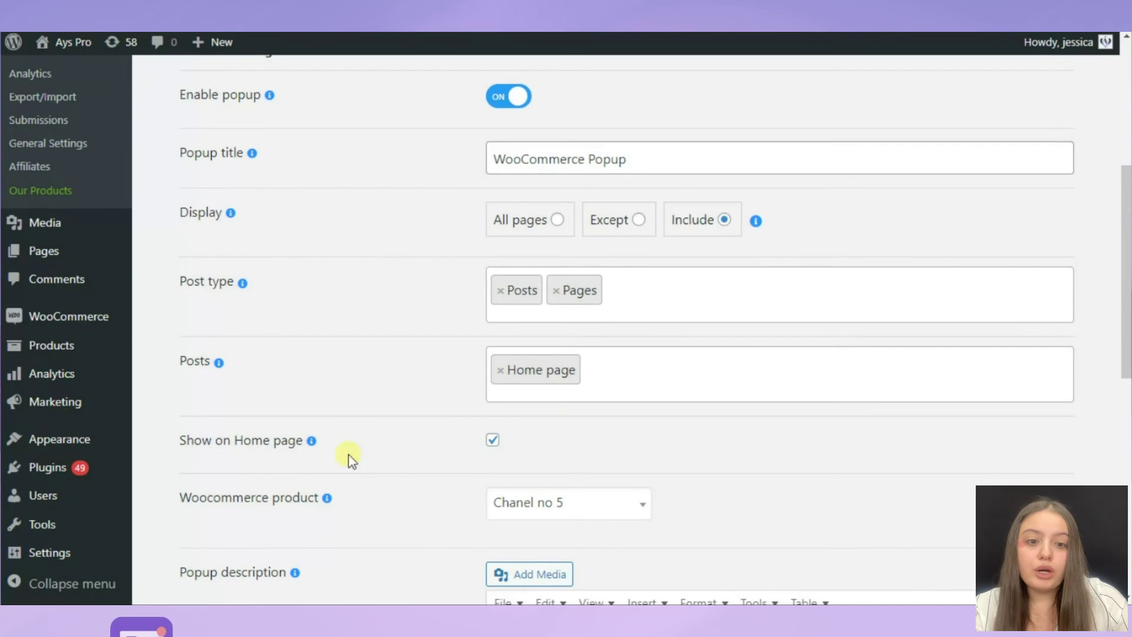
mouse_move(328, 502)
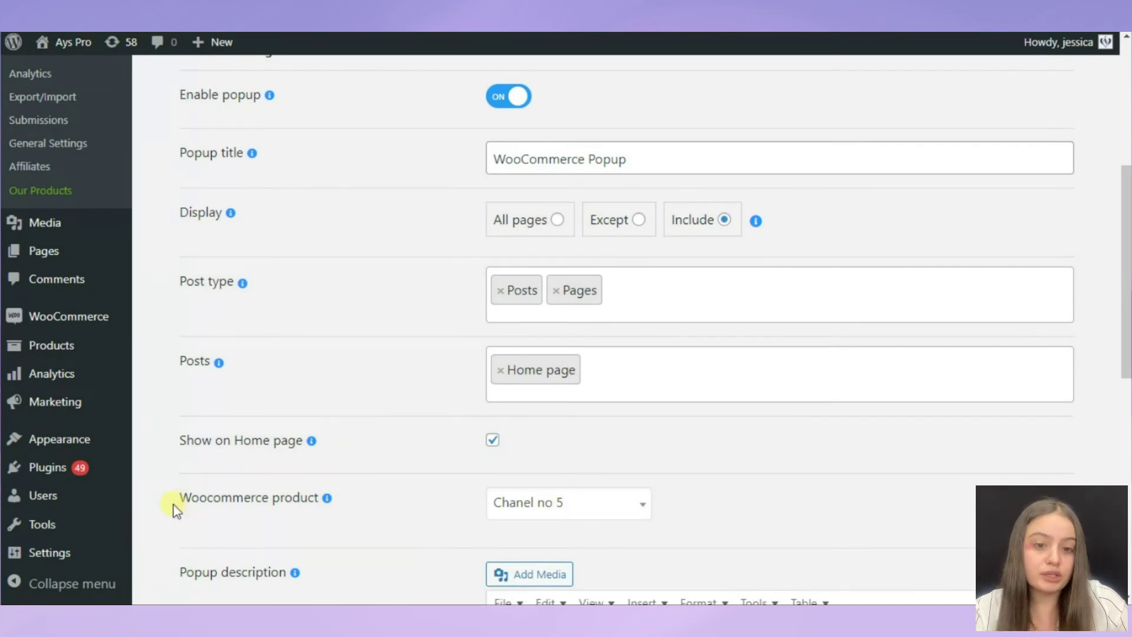
left_click_drag(178, 503, 417, 518)
- Choose Cotton Shirt as the popup's Woocommerce product and save the popup
left_click(425, 517)
left_click(620, 502)
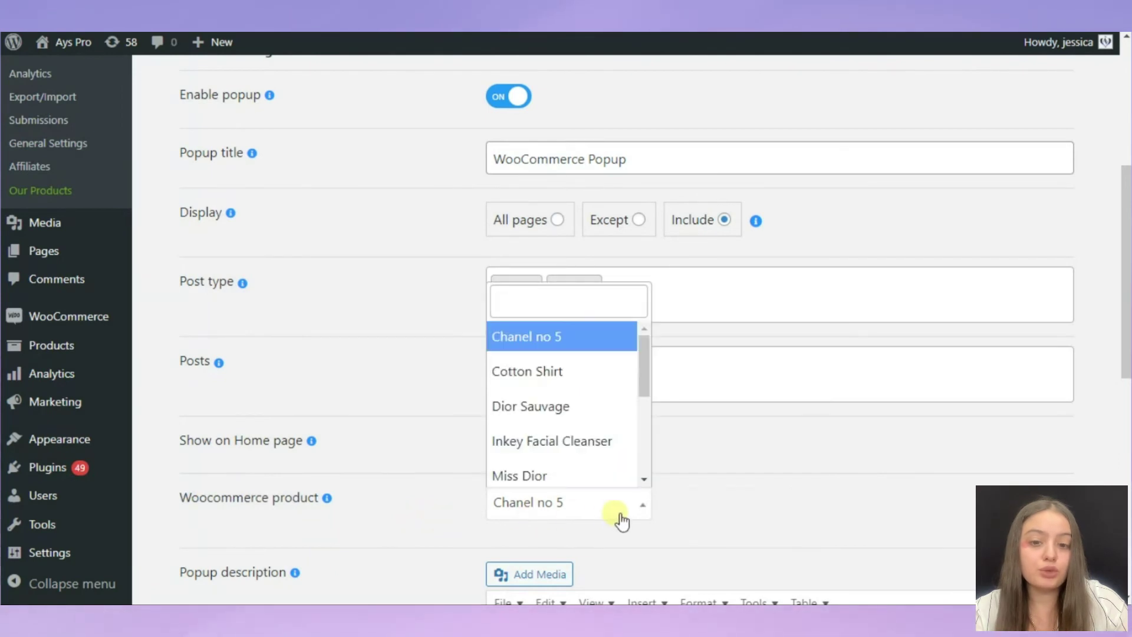
left_click(572, 374)
scroll(754, 476, "up", 5)
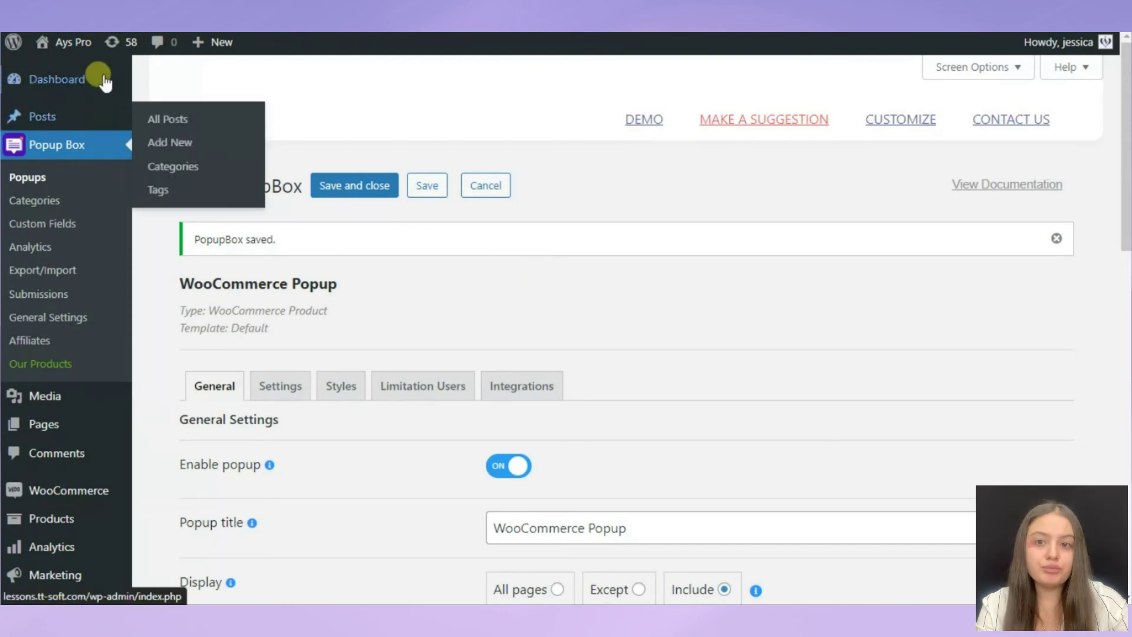
mouse_move(94, 51)
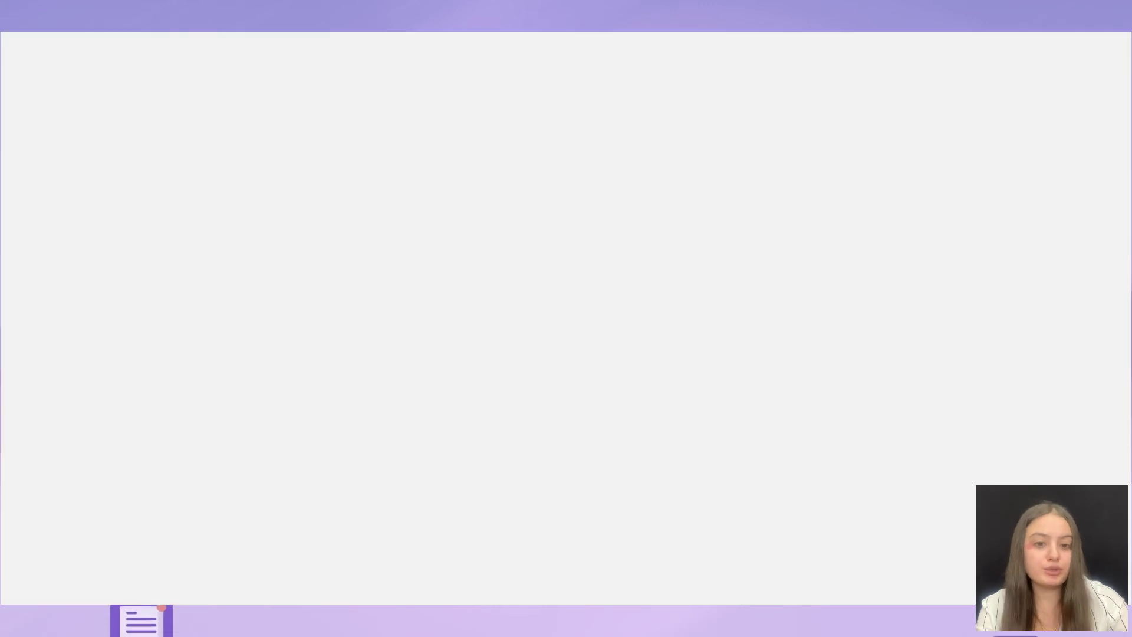
- Add the Cotton Shirt to the cart from the live site's popup and open the cart
scroll(569, 530, "down", 3)
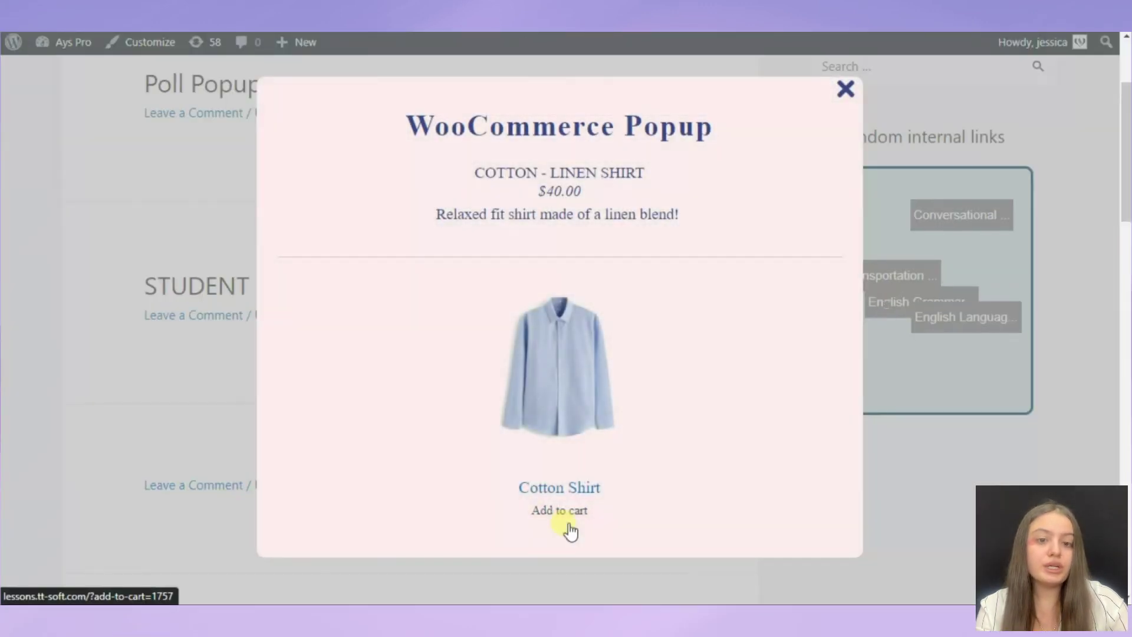
scroll(609, 376, "up", 2)
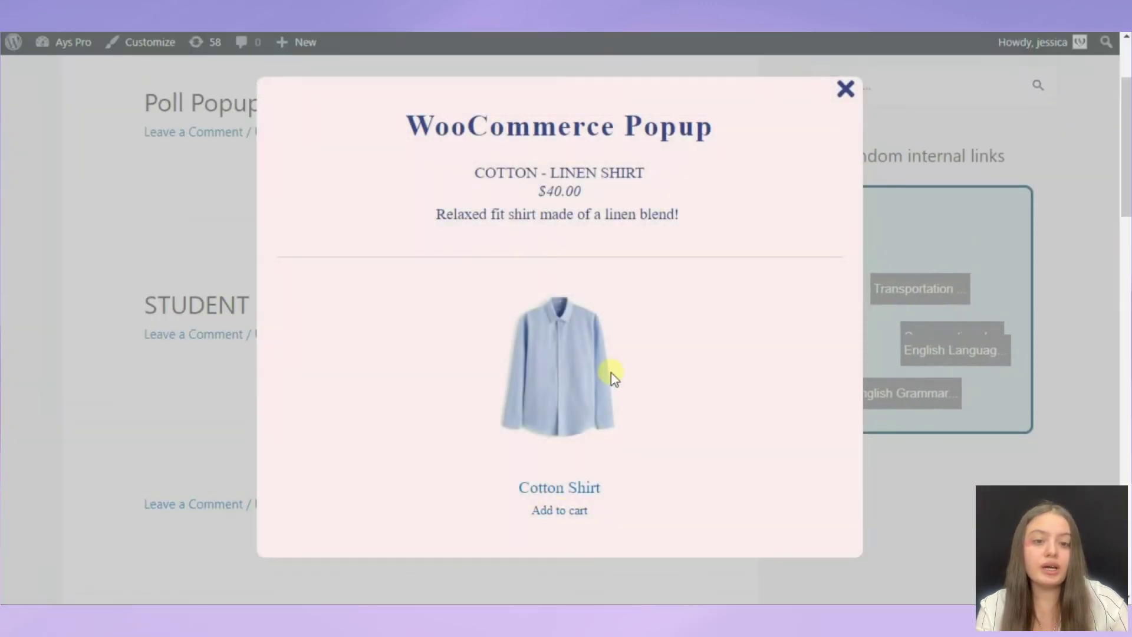
left_click(572, 512)
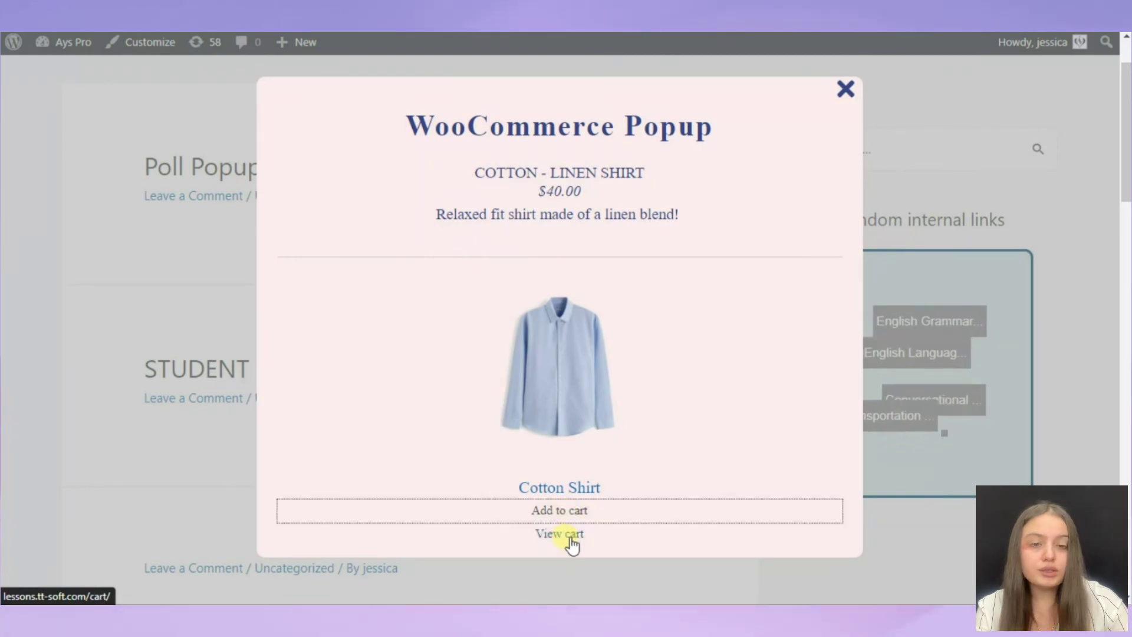
left_click(566, 534)
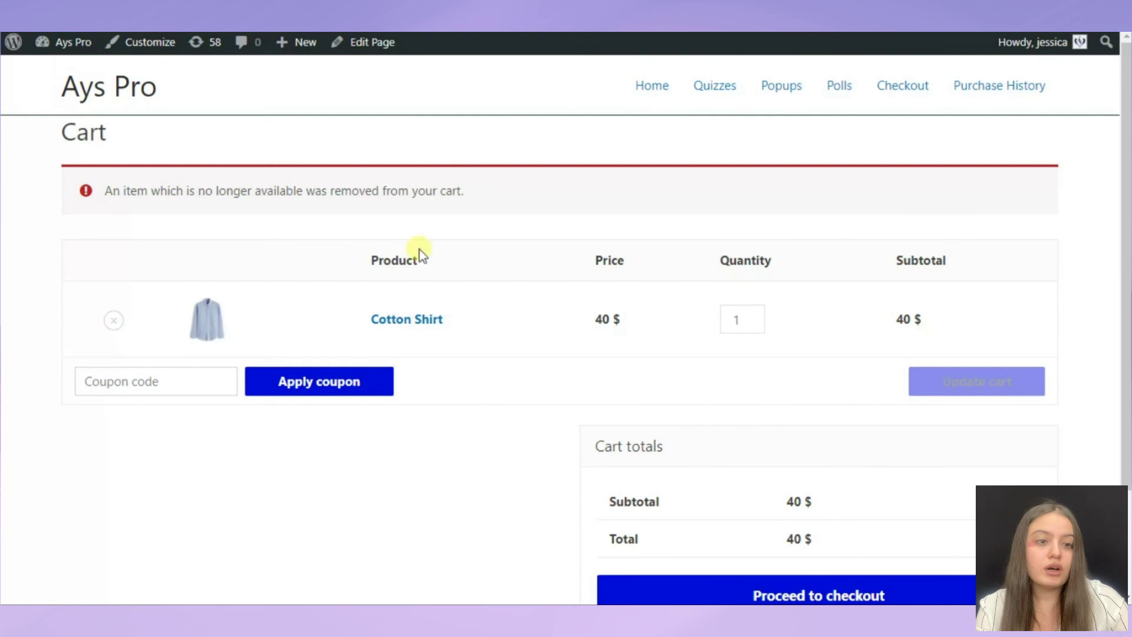
- Continue from the cart to the Checkout page showing Cotton Shirt × 1 for 40 $
scroll(708, 310, "down", 2)
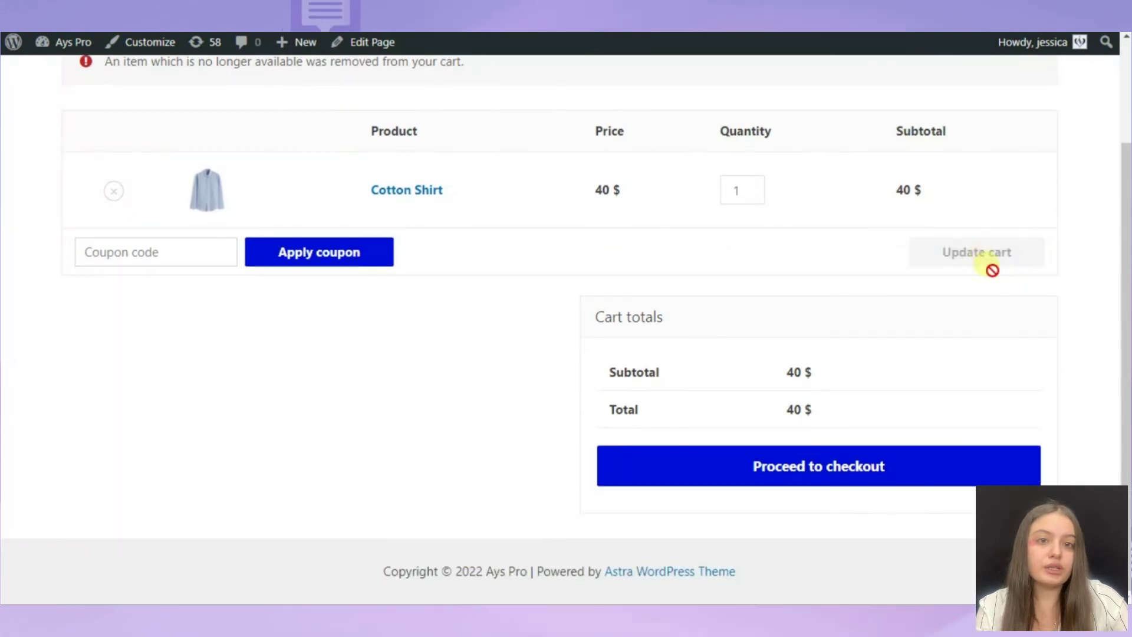
left_click(798, 470)
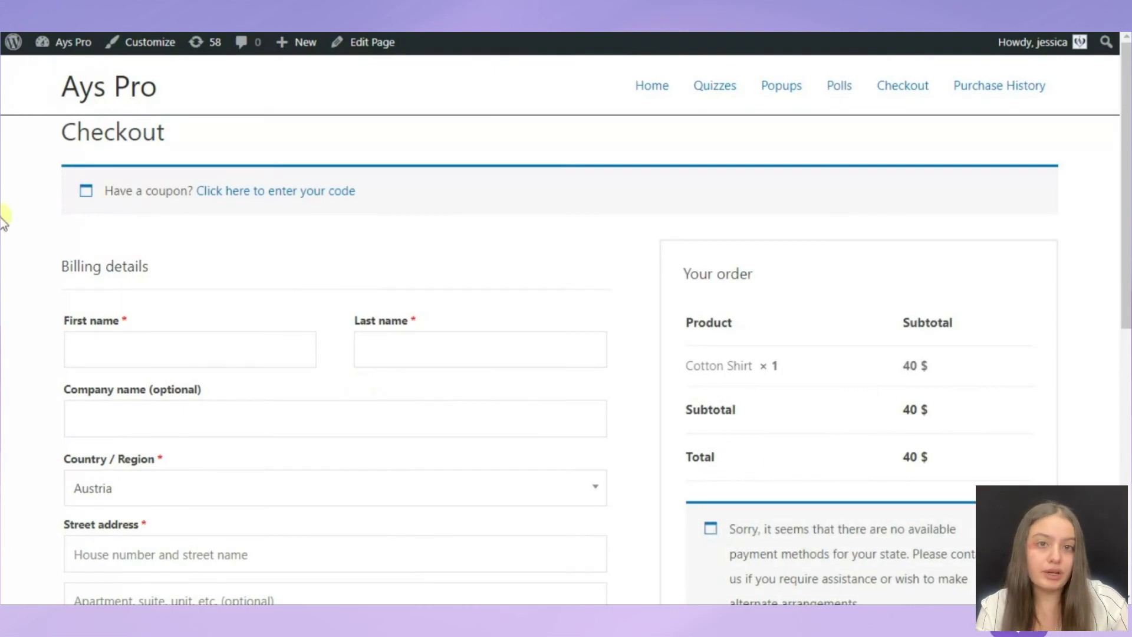